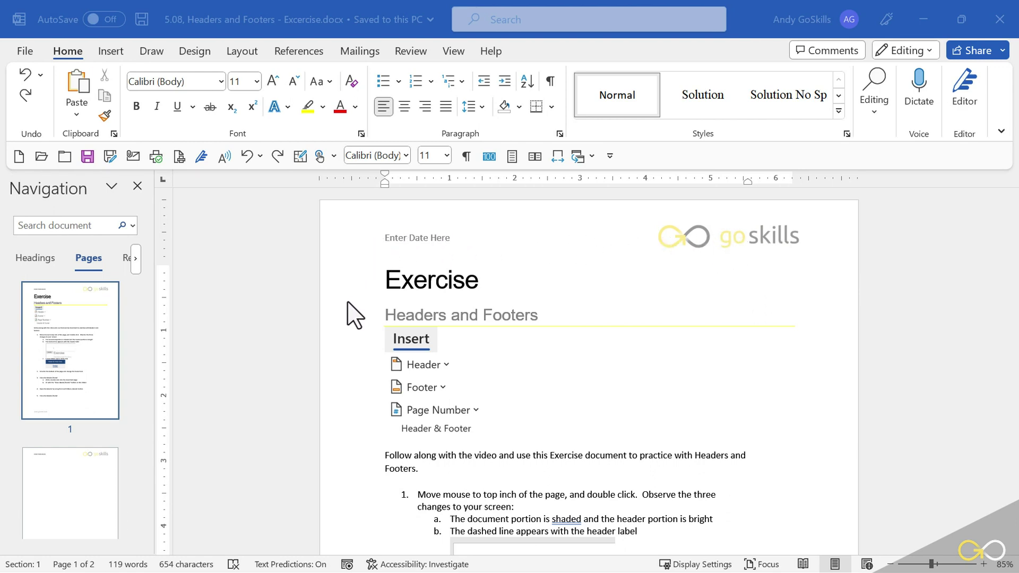
Scroll through the two-page Headers and Footers exercise document to review its header, footer and steps.
scroll(345, 324, "down", 10)
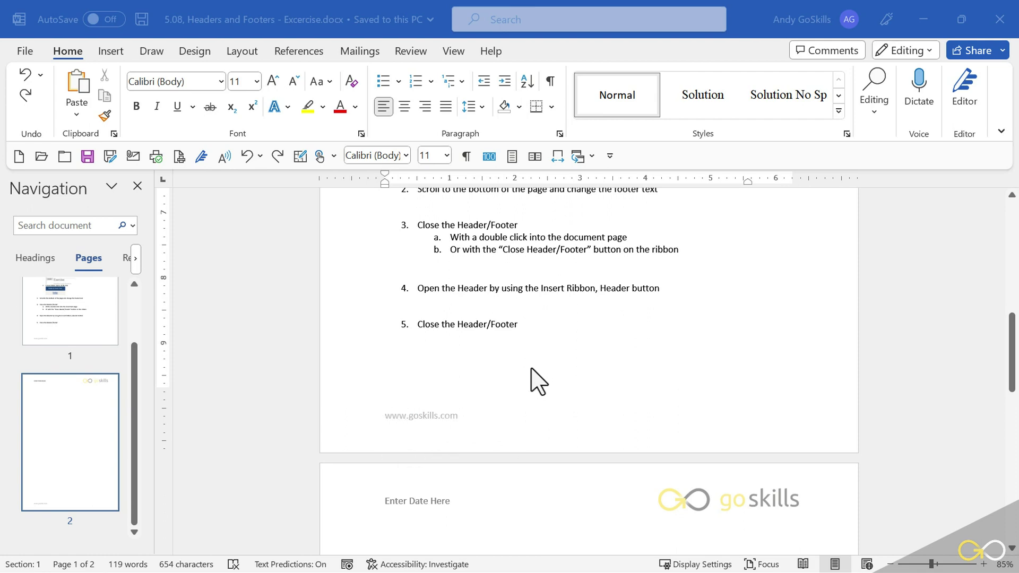
scroll(542, 386, "up", 10)
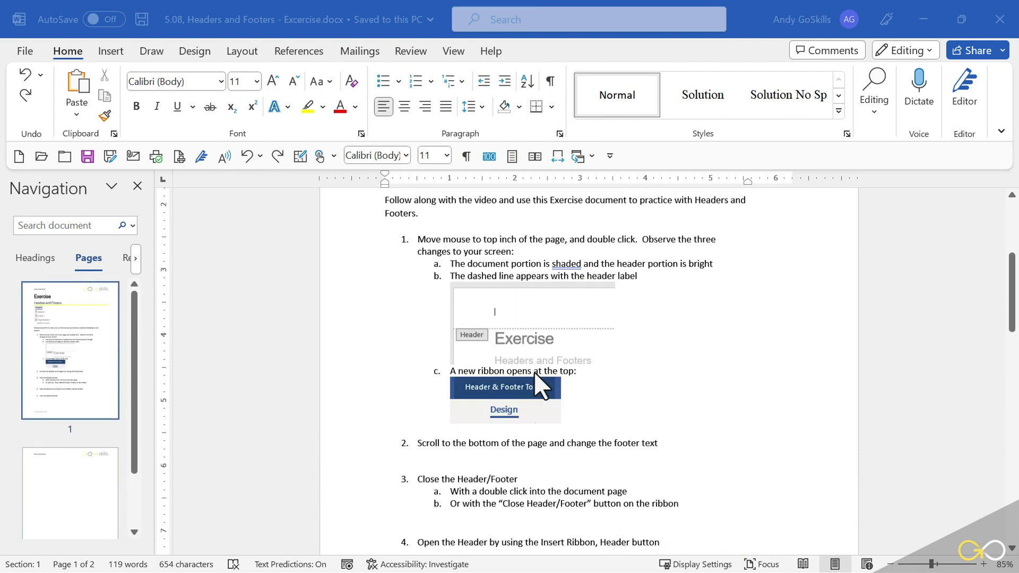
scroll(542, 386, "up", 1)
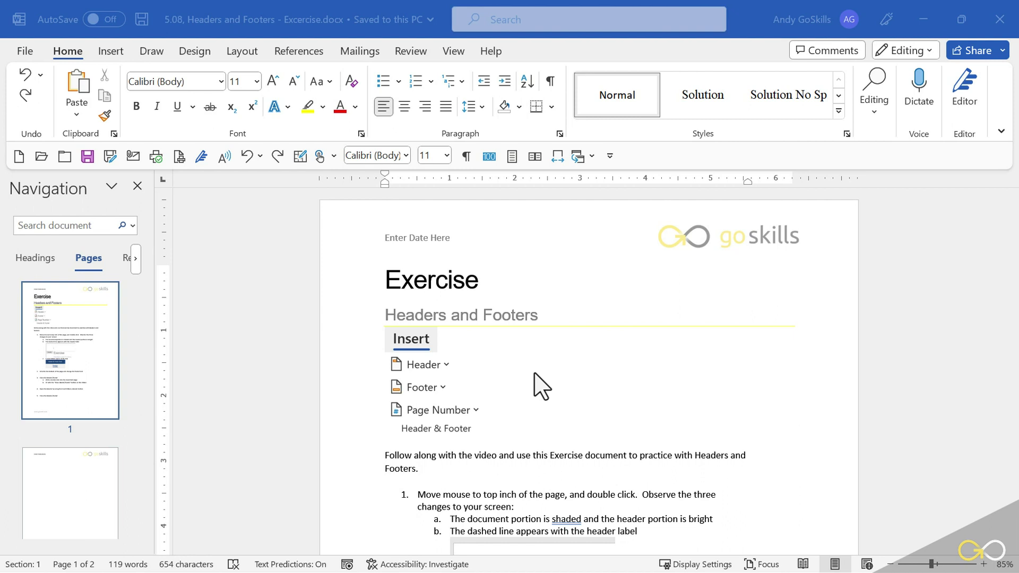
Open the page header from the top margin, then return to the document body.
double_click(488, 234)
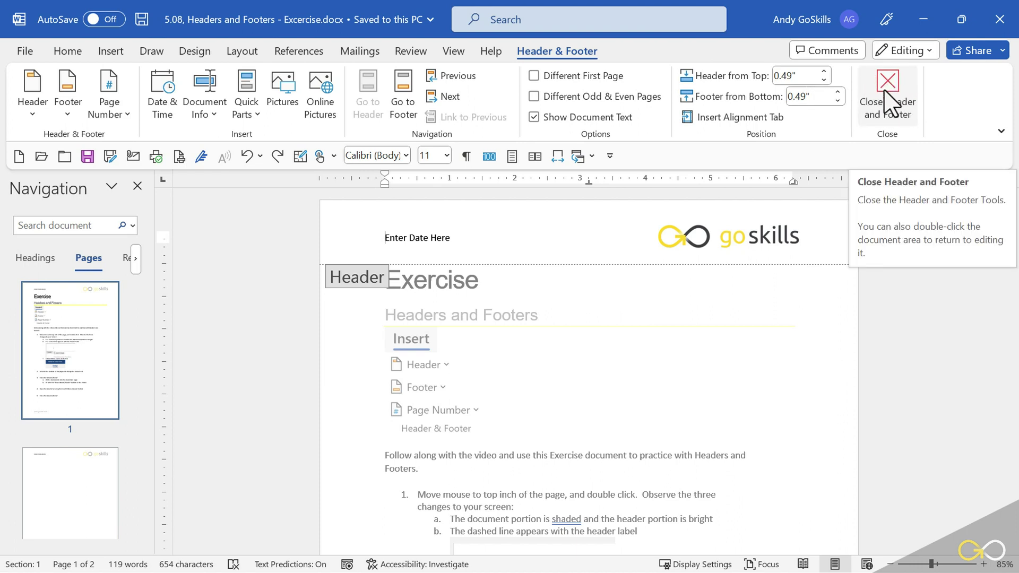
double_click(670, 348)
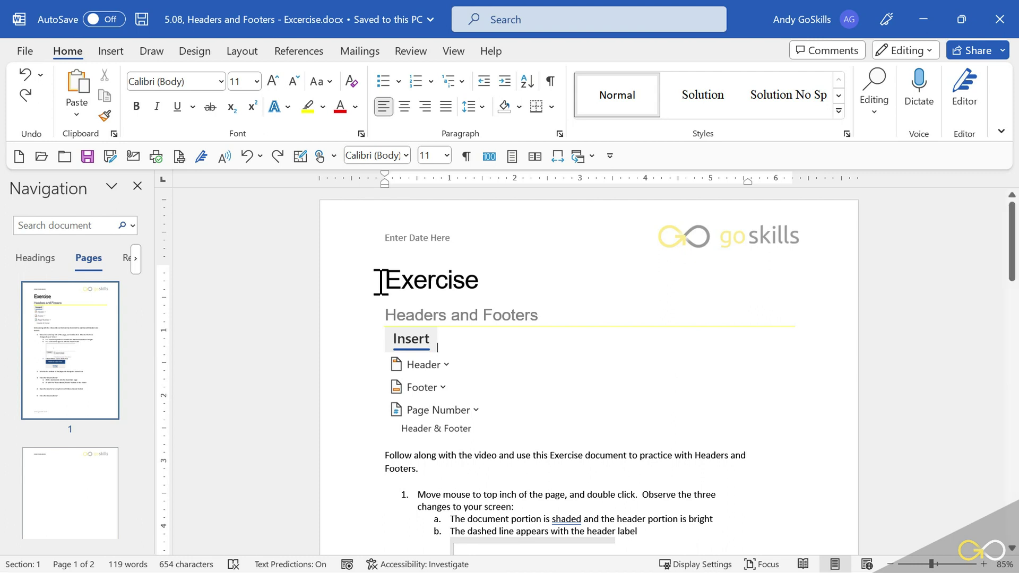
Reopen the page header using Insert > Header > Edit Header.
left_click(100, 55)
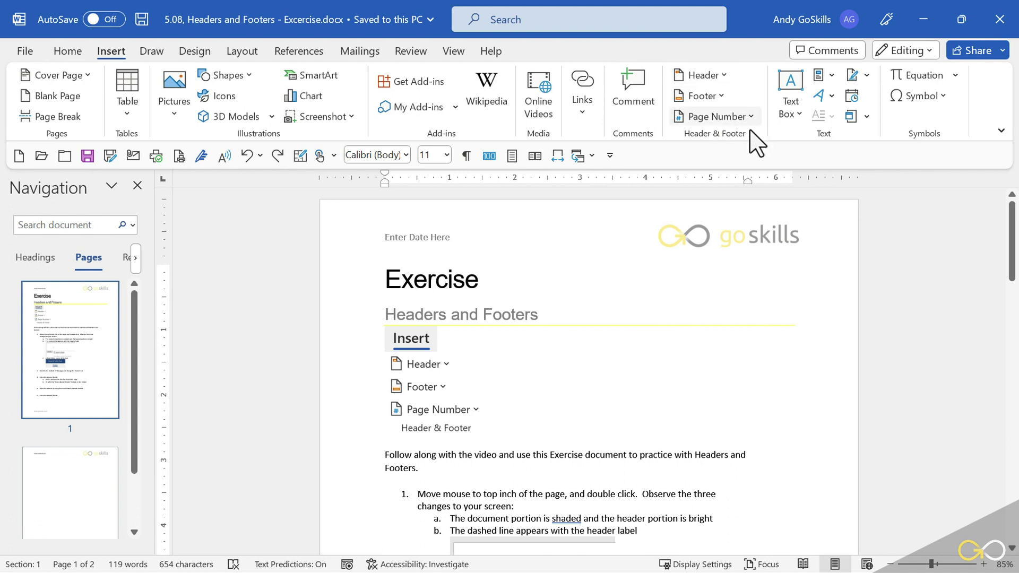
left_click(703, 75)
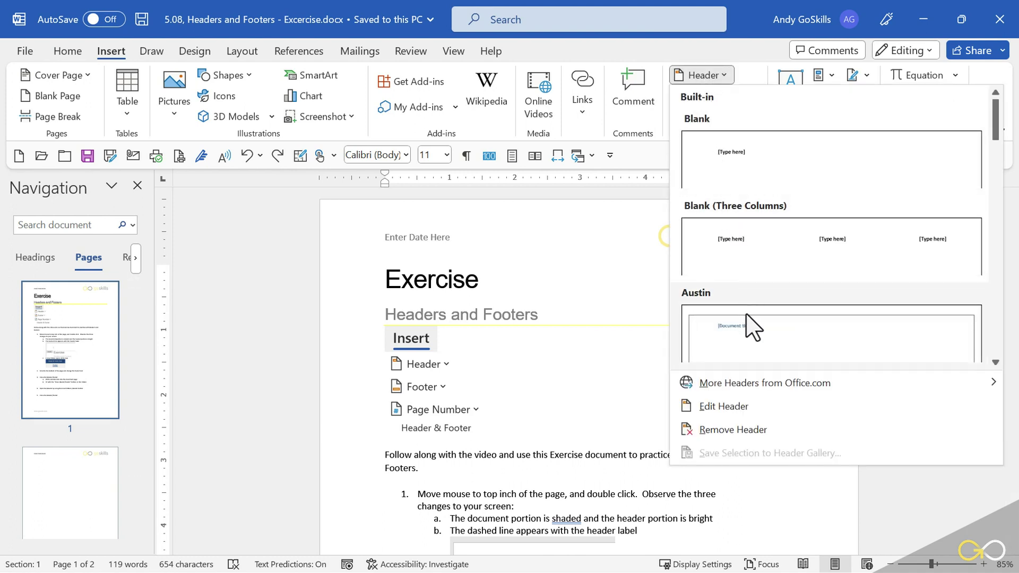
scroll(751, 329, "down", 4)
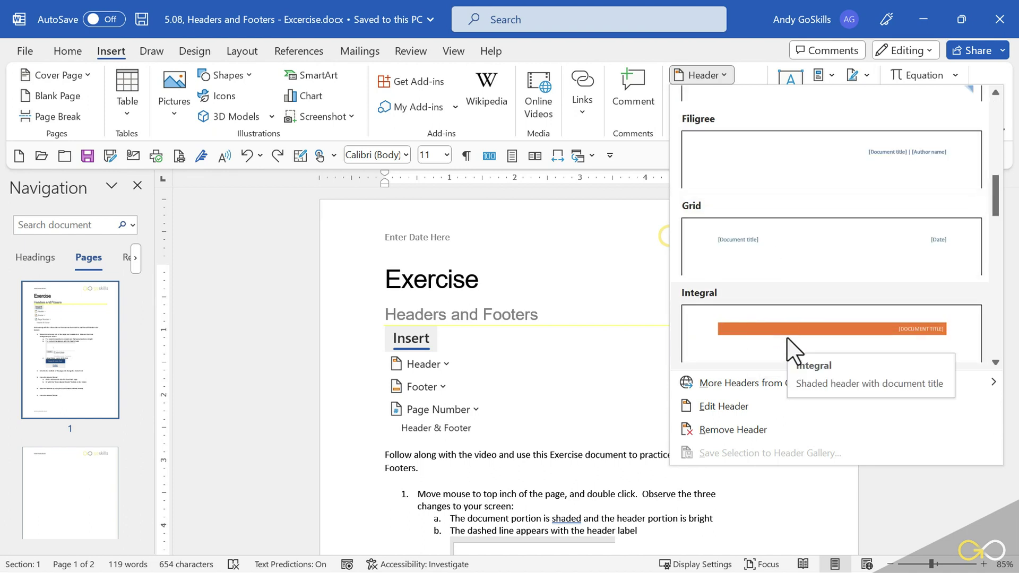
left_click(724, 407)
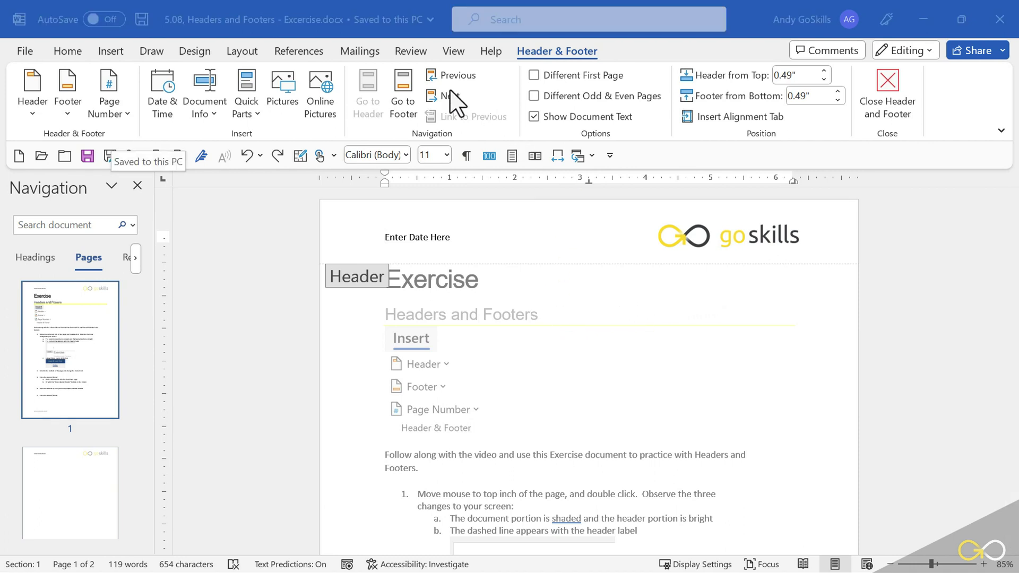
left_click(400, 86)
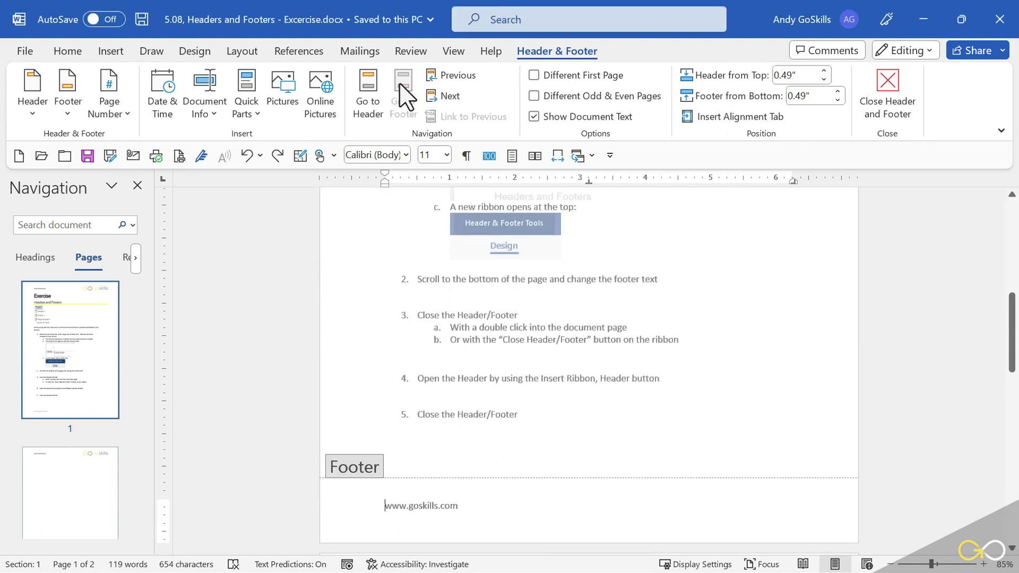
left_click(371, 89)
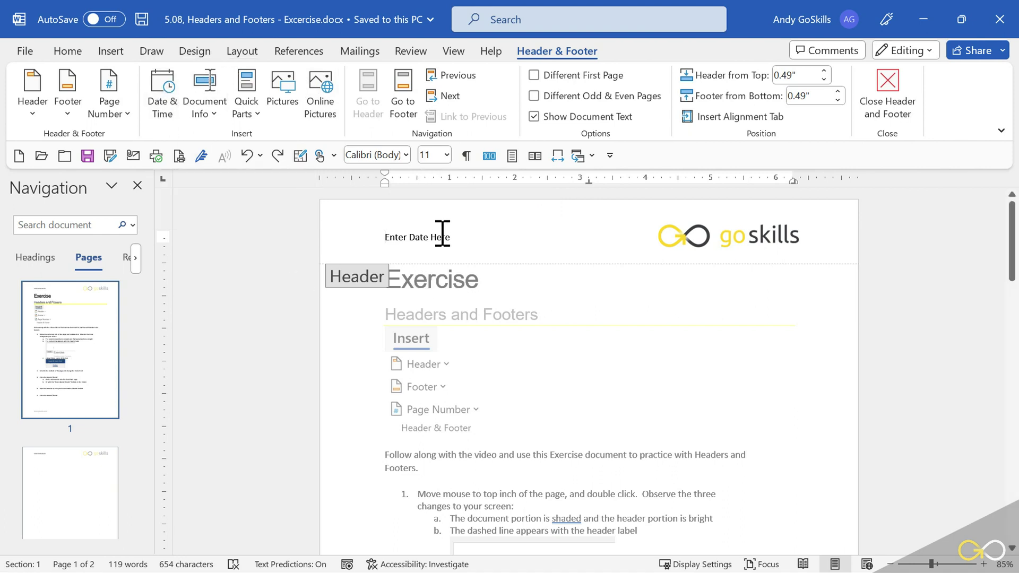
Replace the 'Enter Date Here' placeholder with the long date 'Wednesday, 15 March 2023'.
left_click_drag(385, 237, 436, 241)
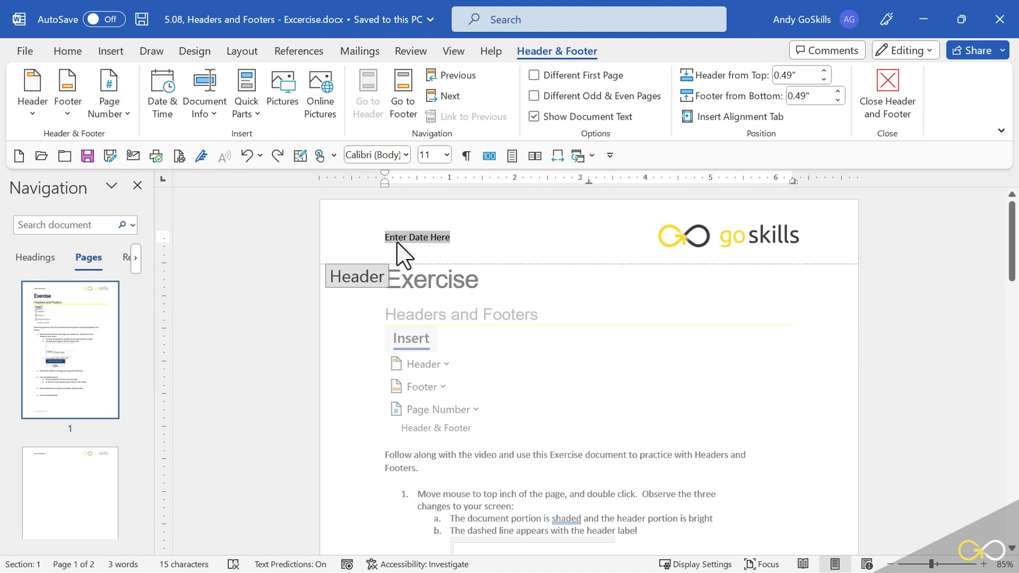
left_click(164, 102)
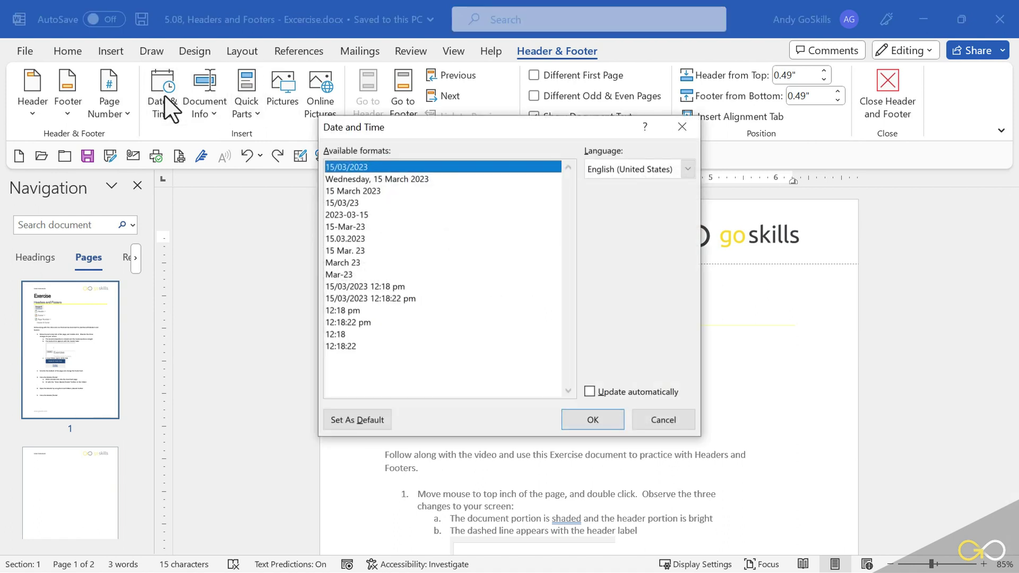
left_click(345, 180)
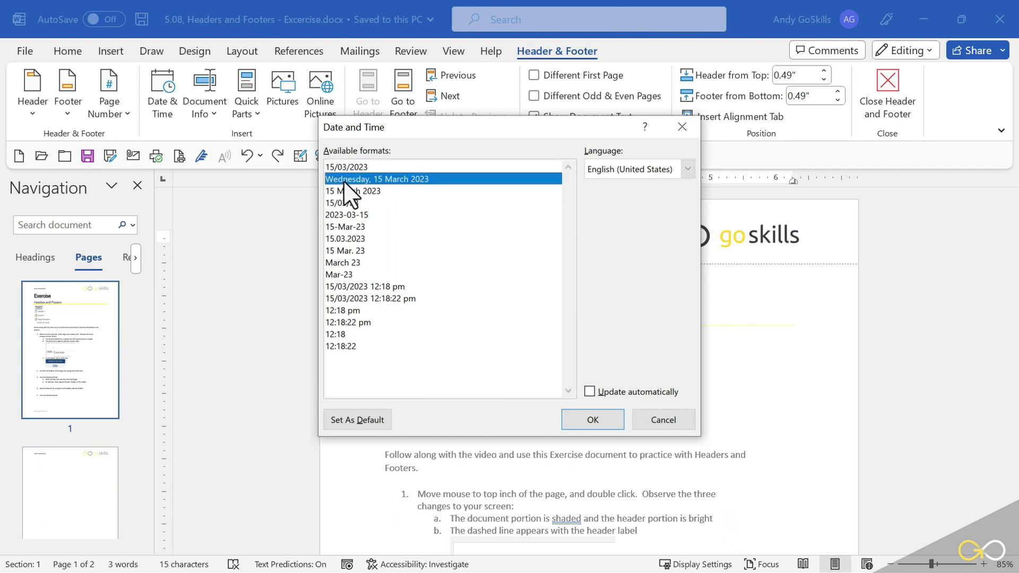
left_click(592, 420)
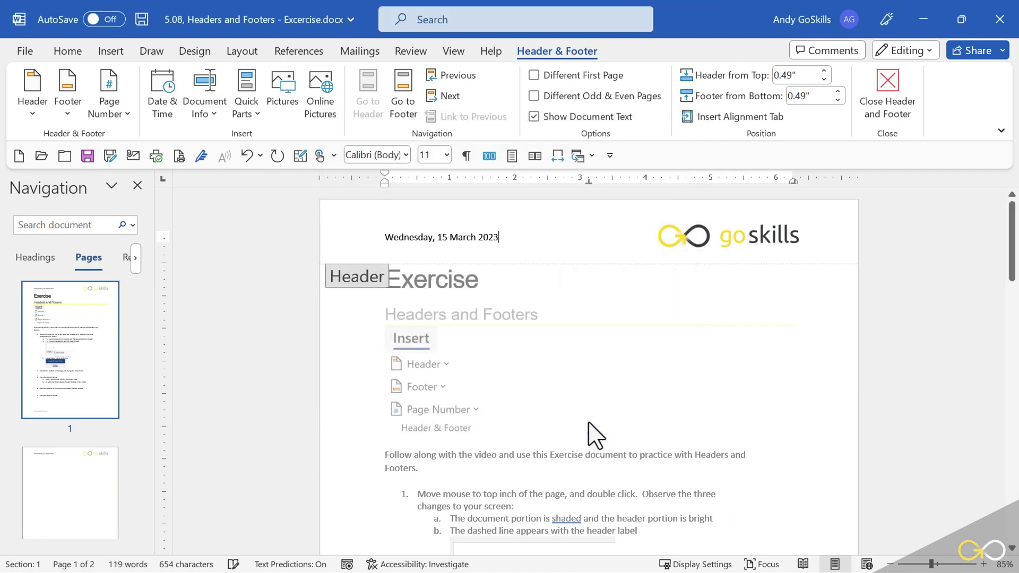
View both pages side by side and move the header insertion point to the centre tab stop.
left_click(537, 157)
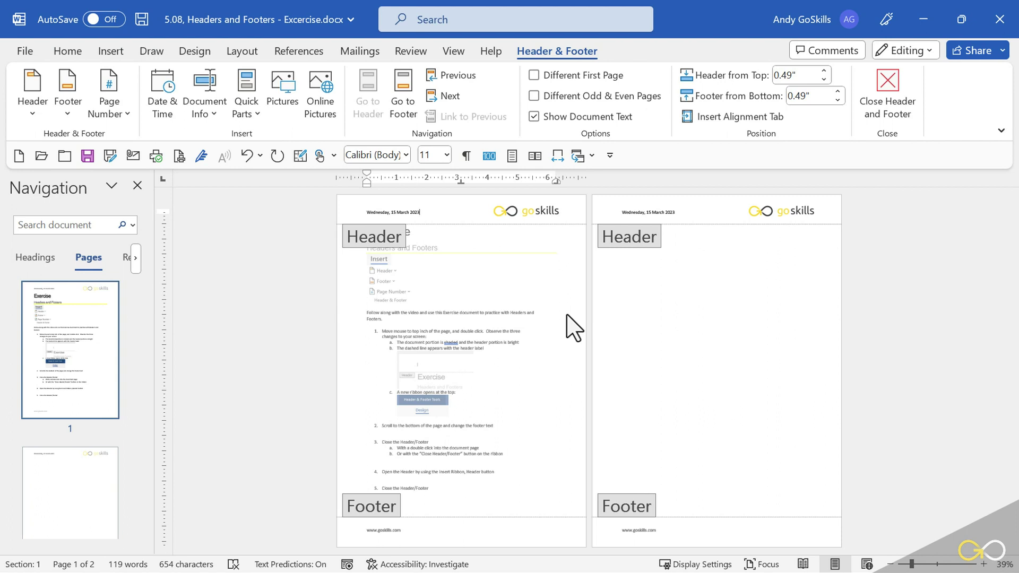
scroll(574, 328, "up", 1)
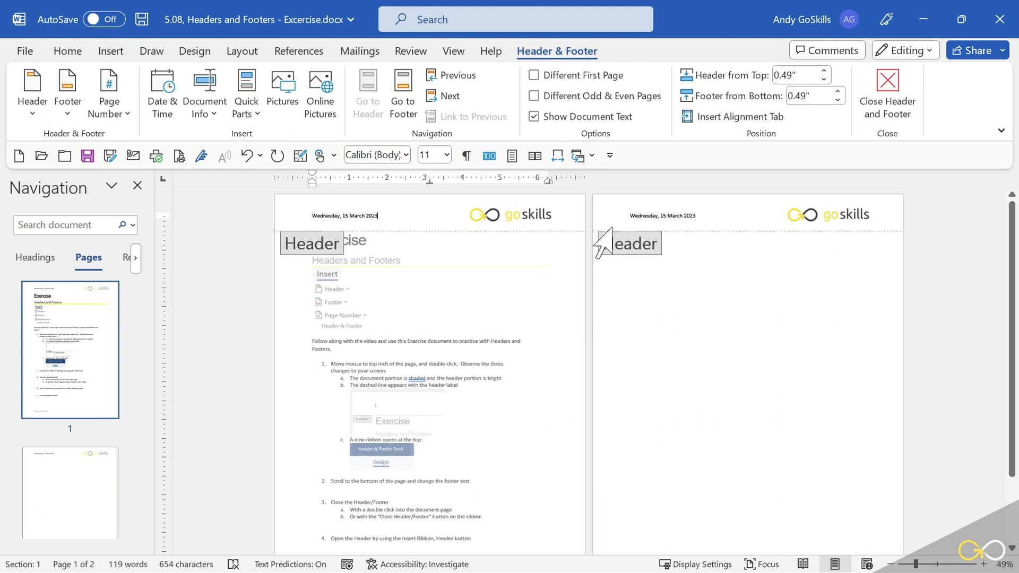
key("Tab")
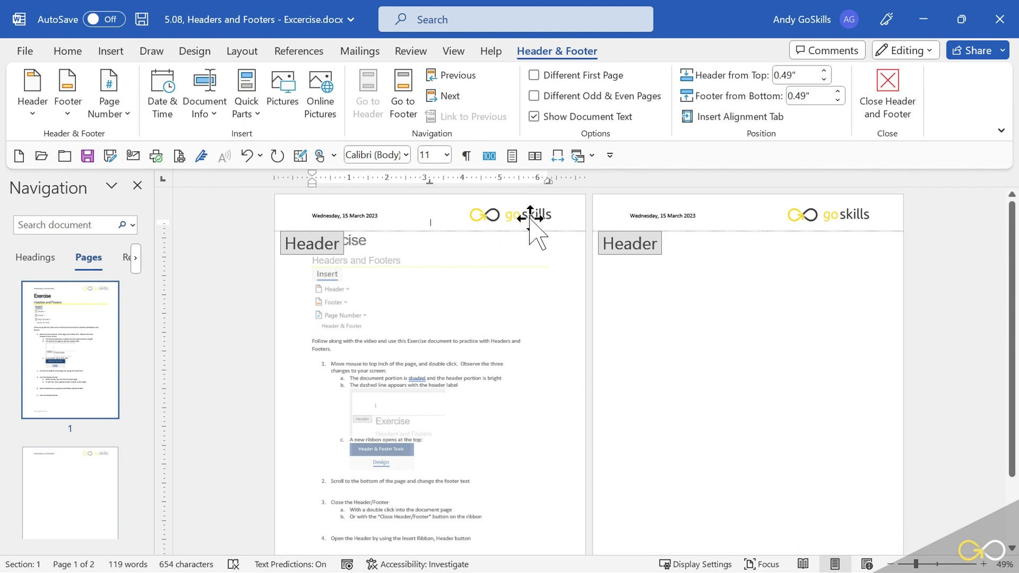
Reposition the goskills logo in the page 1 and page 2 headers.
left_click(536, 223)
mouse_move(539, 221)
left_mouse_down()
mouse_move(478, 218)
mouse_move(531, 218)
left_mouse_up()
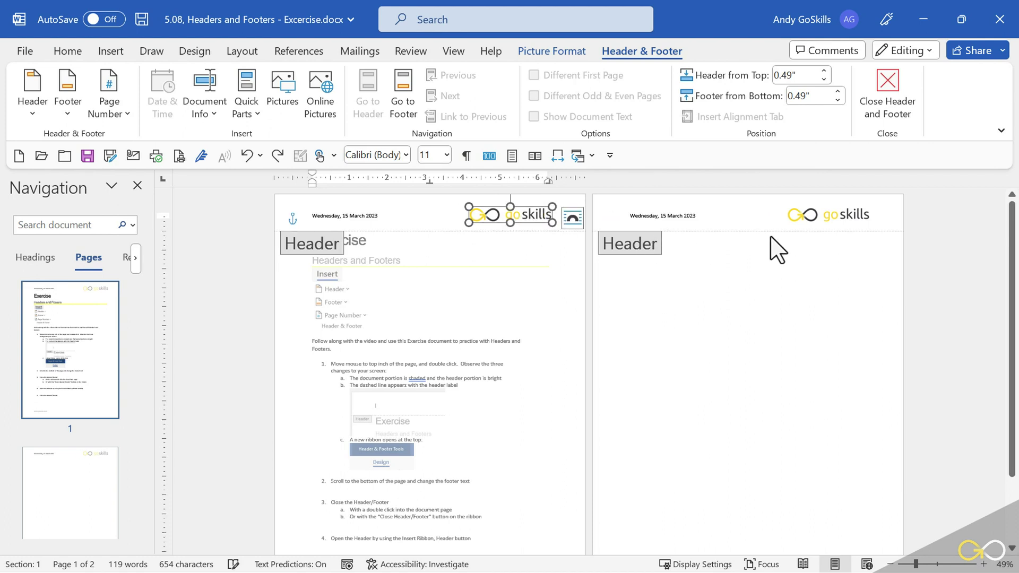
left_click(845, 217)
left_click_drag(845, 217, 816, 217)
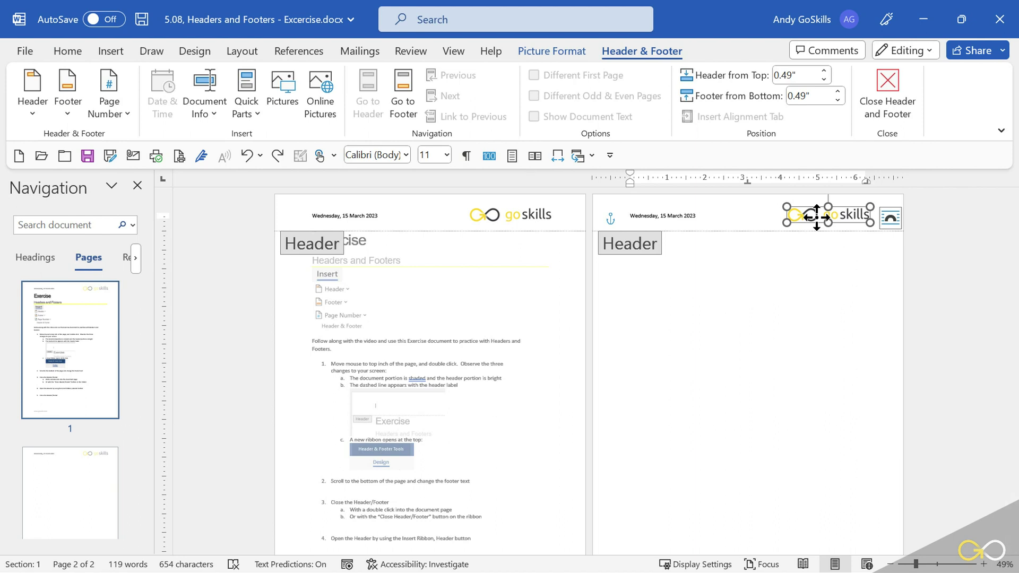
scroll(785, 371, "down", 3)
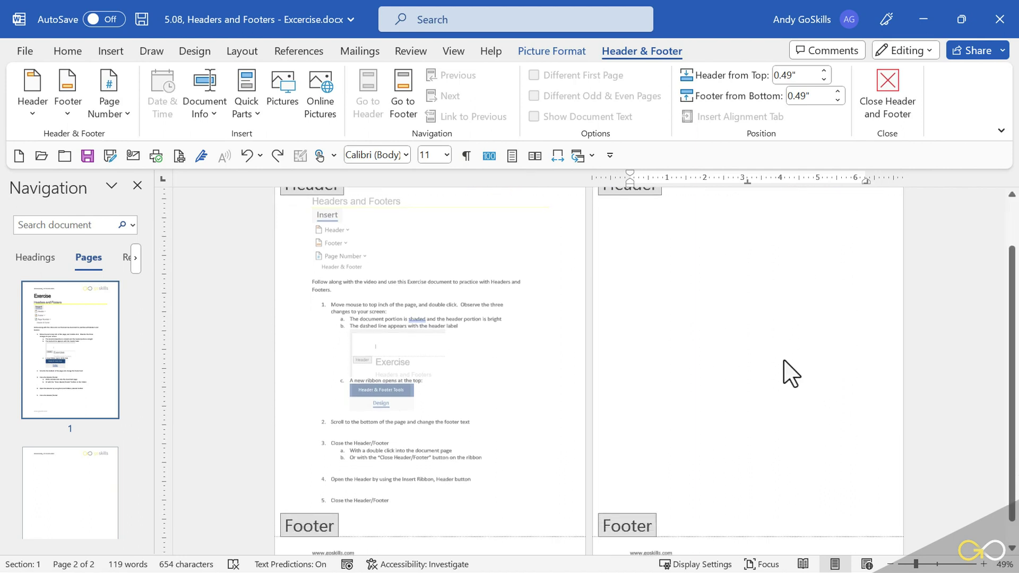
Add 'Page' plus a plain page number to the footer, reading Page 1 and Page 2.
left_click(525, 531)
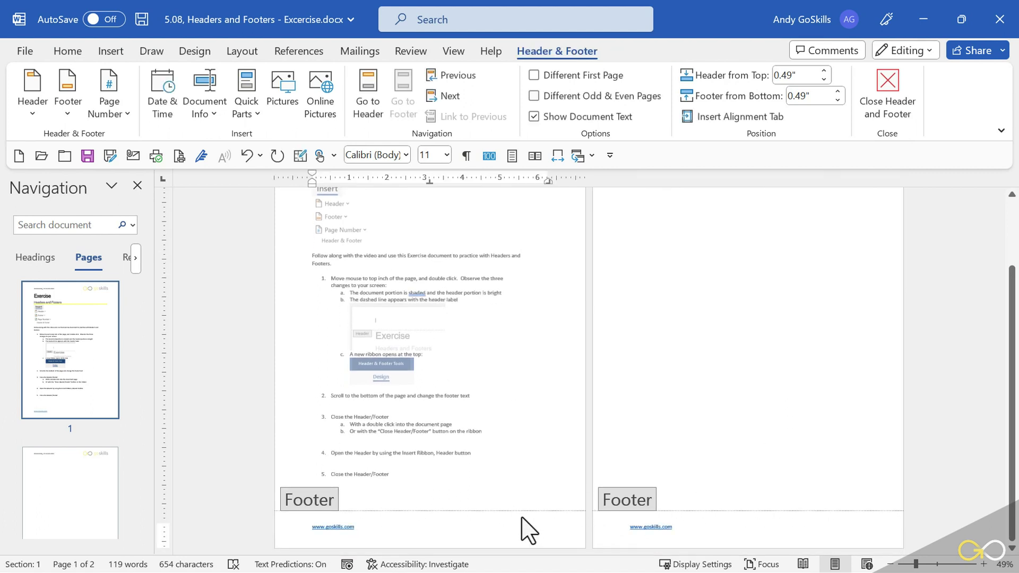
type("Page")
left_click(116, 110)
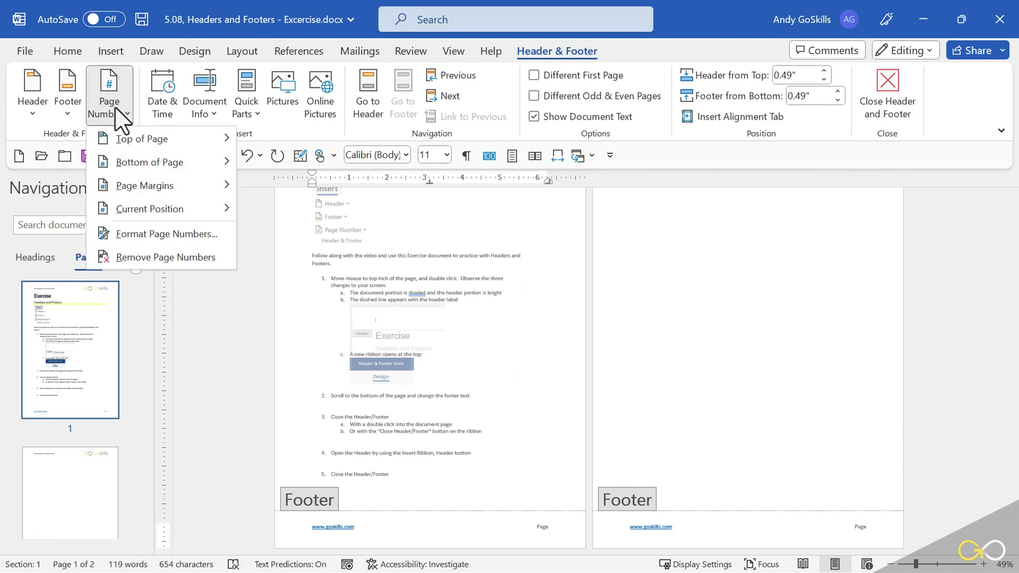
mouse_move(135, 213)
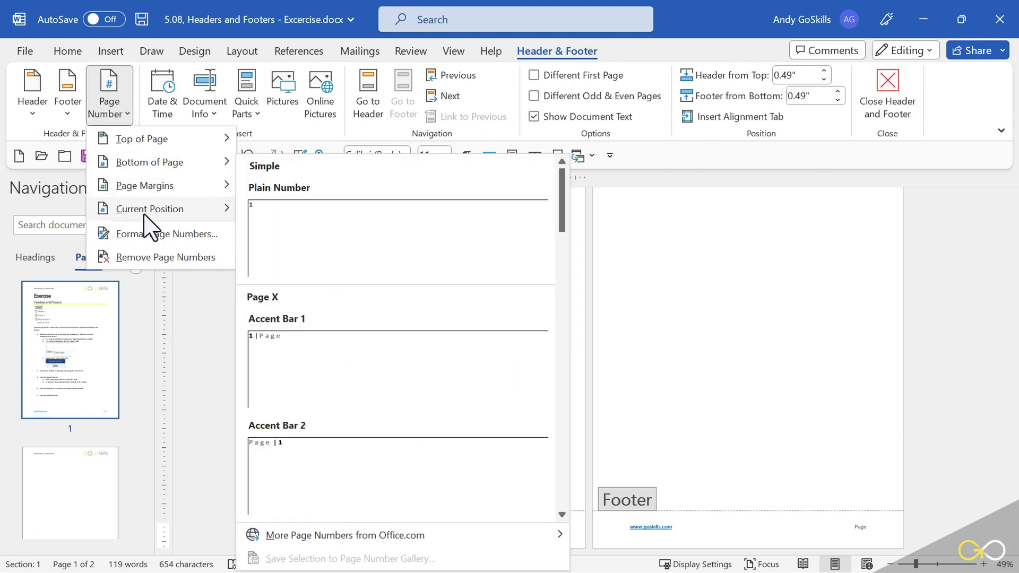
left_click(325, 244)
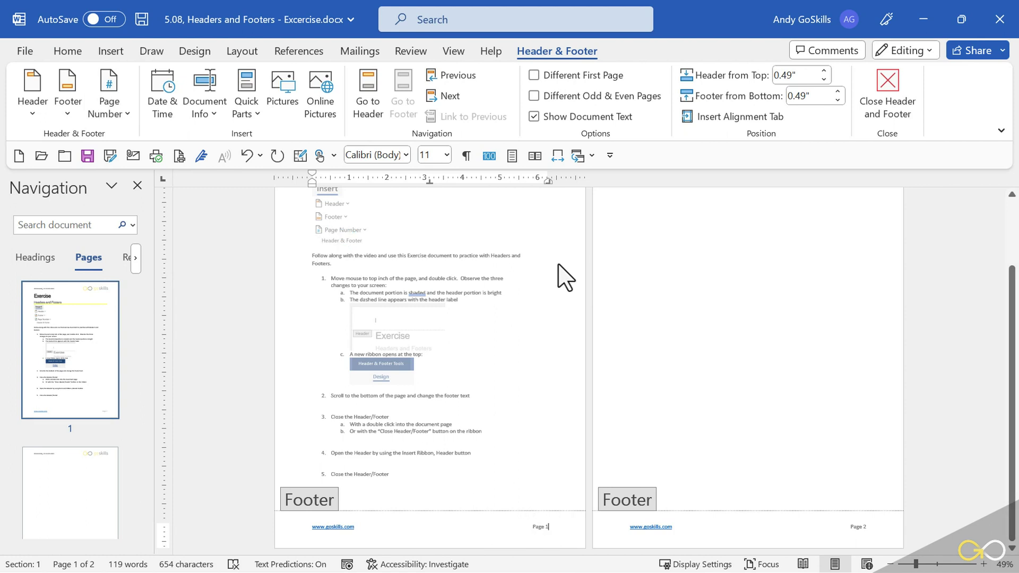
Select the header's goskills logo, check its Picture Format options, then close header and footer editing.
left_click(366, 84)
left_click(530, 215)
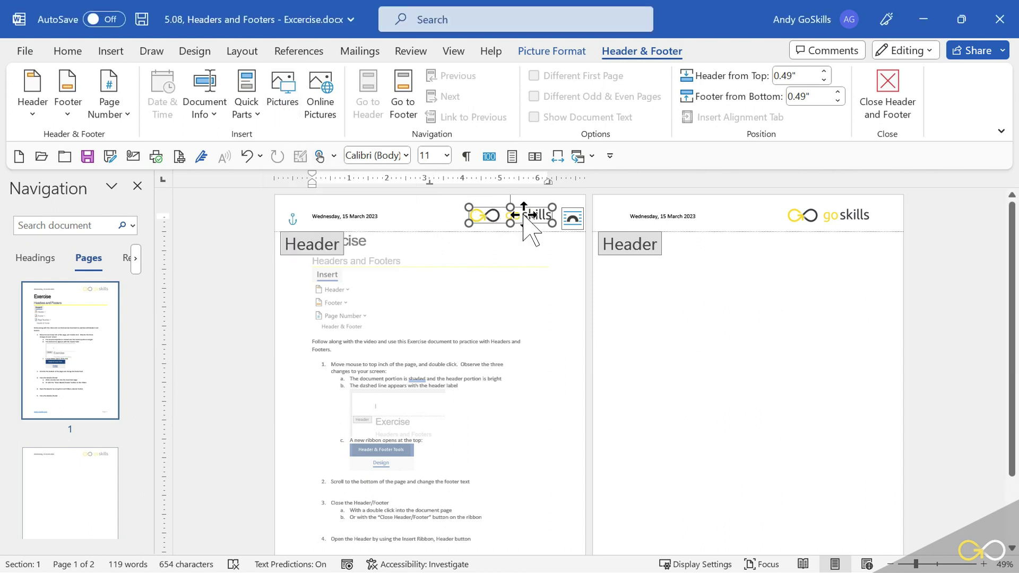
left_click(551, 52)
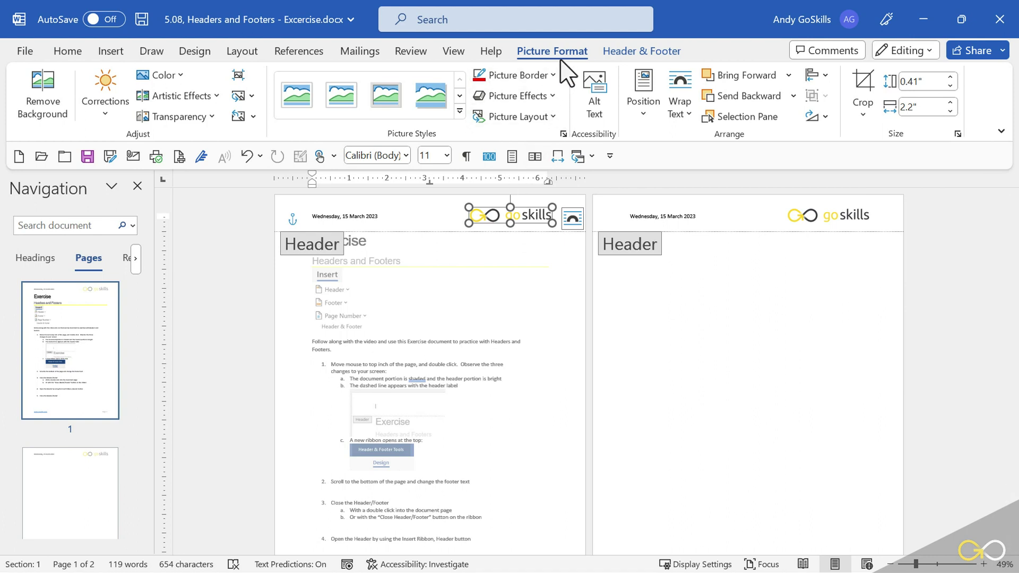
left_click(640, 52)
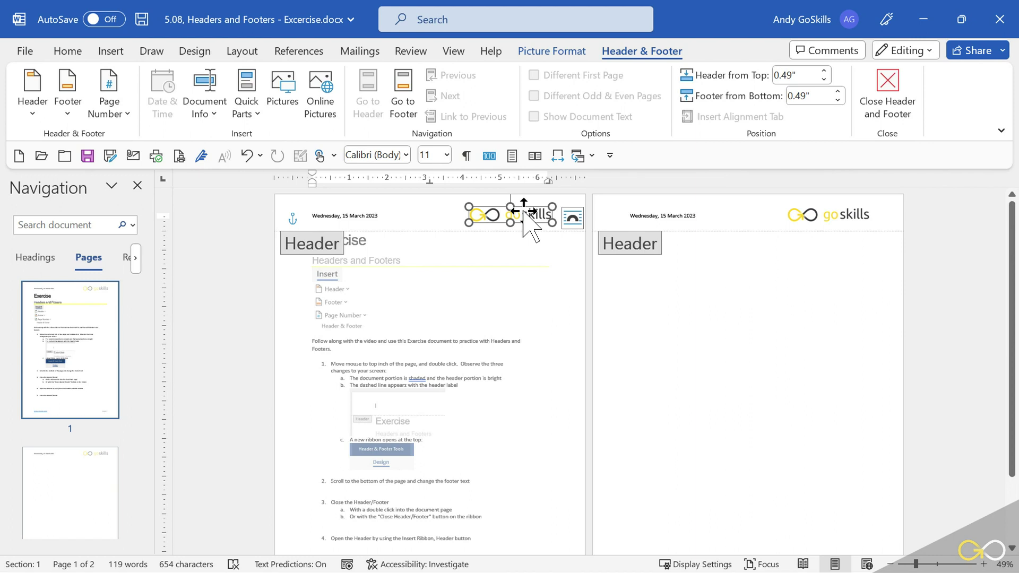
double_click(486, 313)
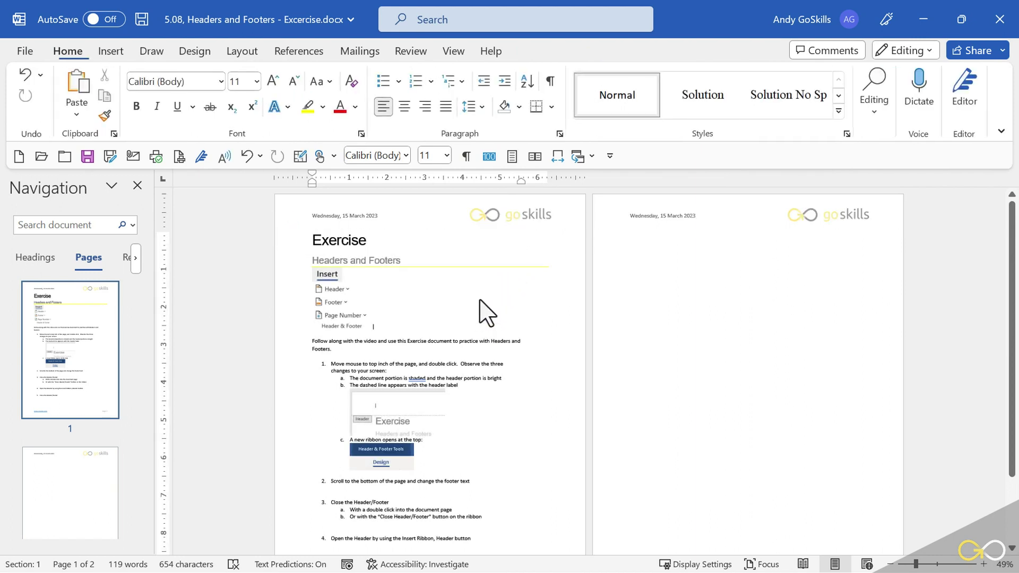